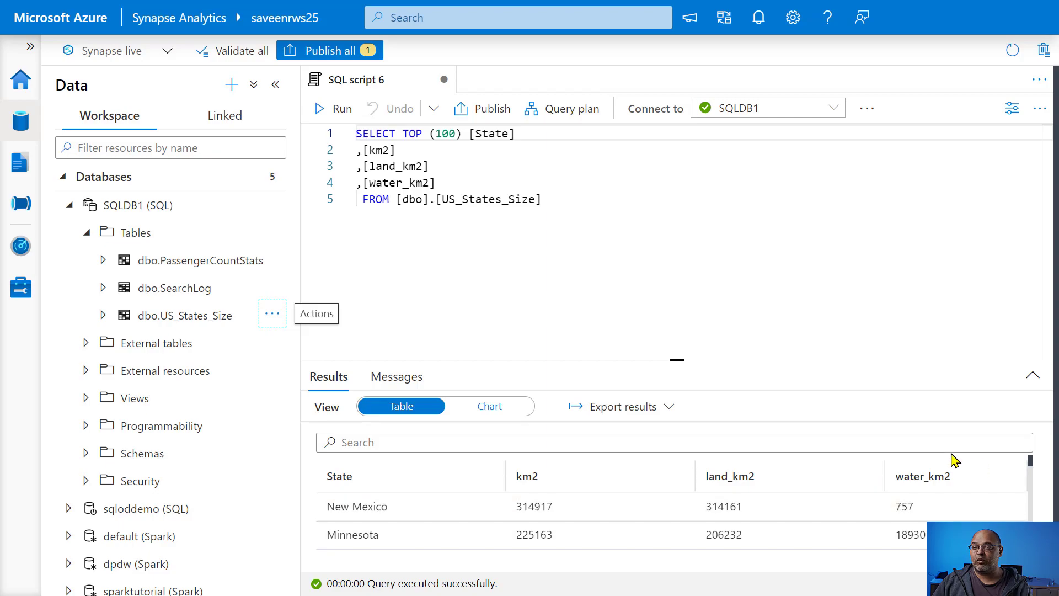
Limit the SELECT query on US_States_Size to the TOP (10) rows and run it
click(388, 226)
click(442, 134)
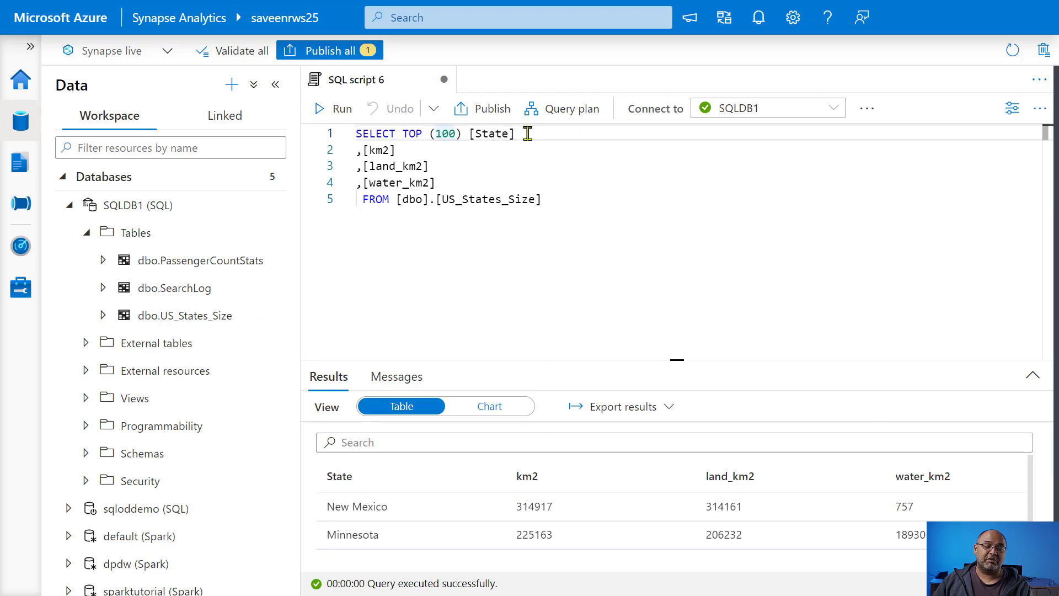
key(Delete)
click(323, 111)
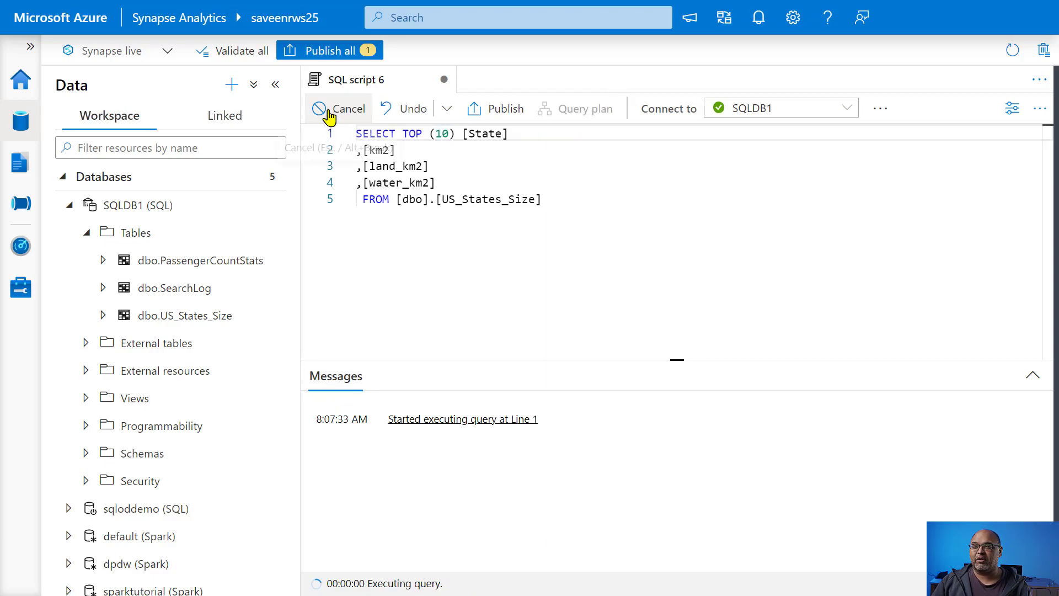
Add a sort clause on [km2] on a new line below the FROM clause
click(421, 219)
key(Return)
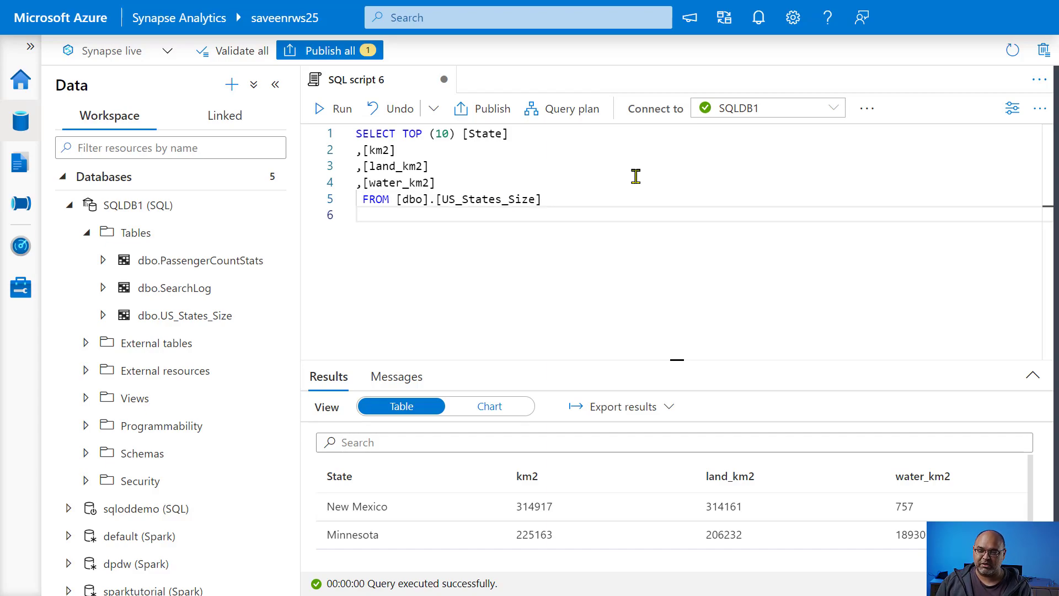
text(ORD)
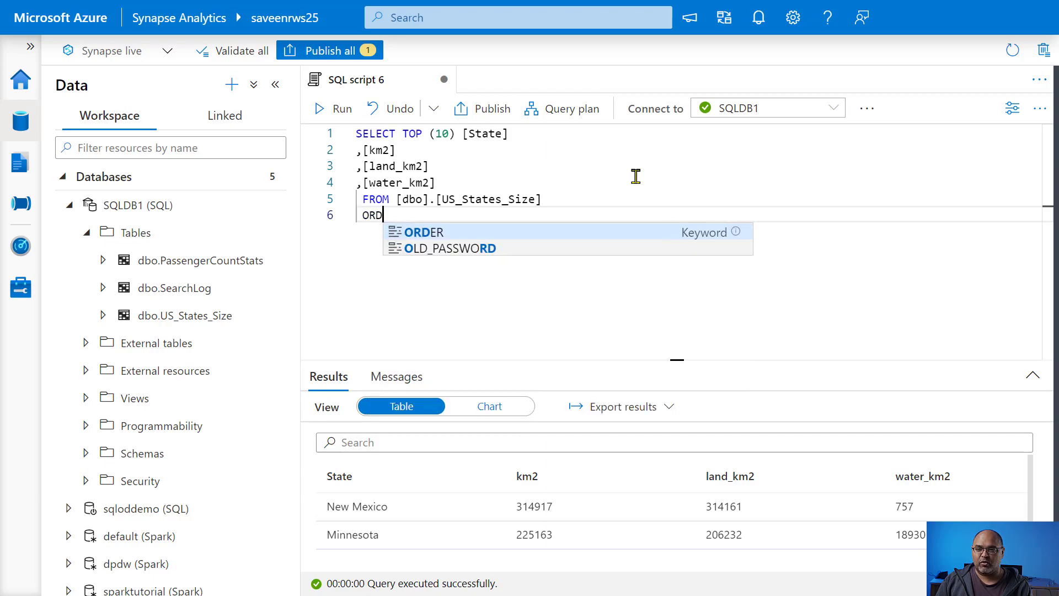
text(EY B)
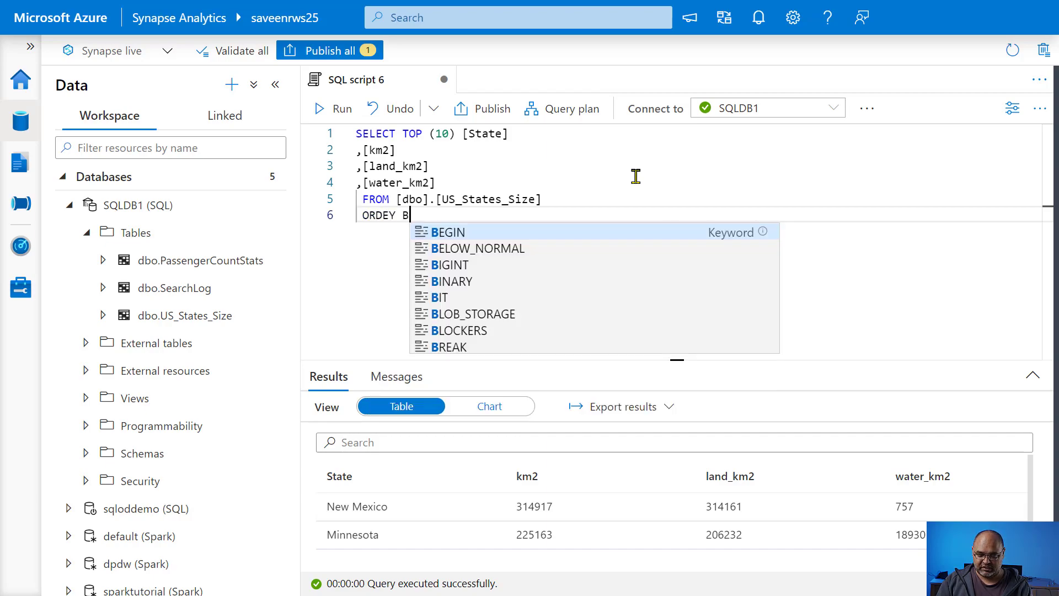
text(Y [km2)
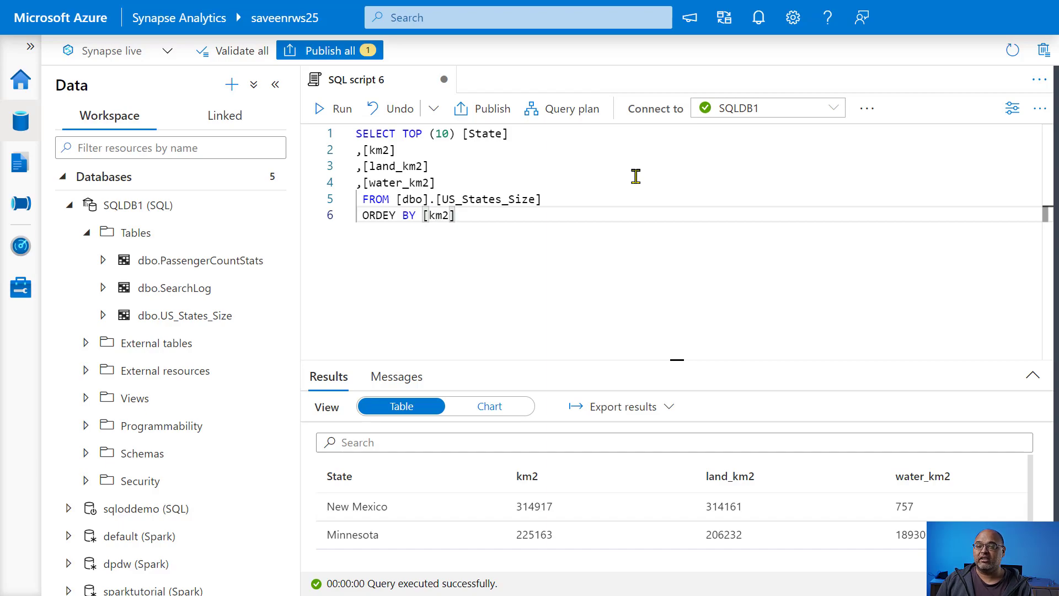
key(Right)
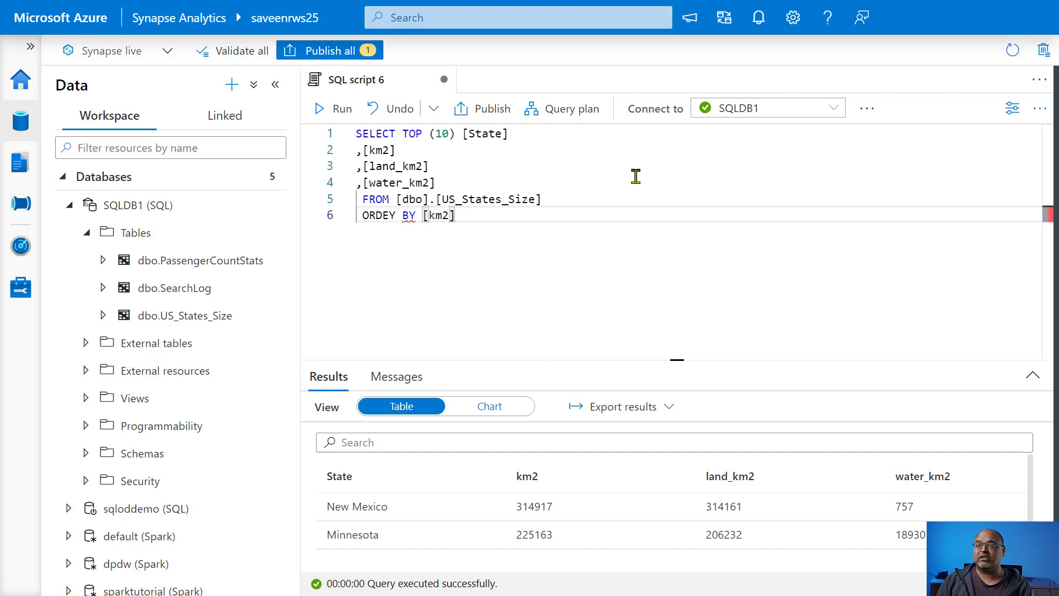
Correct the sort clause to read ORDER BY [km2] DESC and run the query
key(Home)
key(ctrl+Right)
key(BackSpace)
text(R)
key(End)
text(DESC)
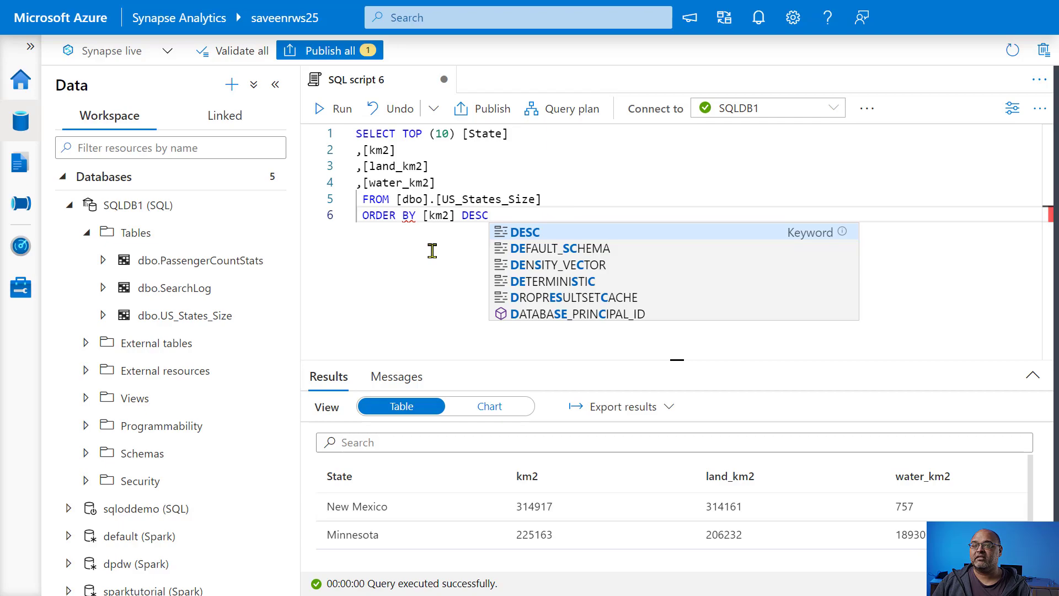
click(342, 109)
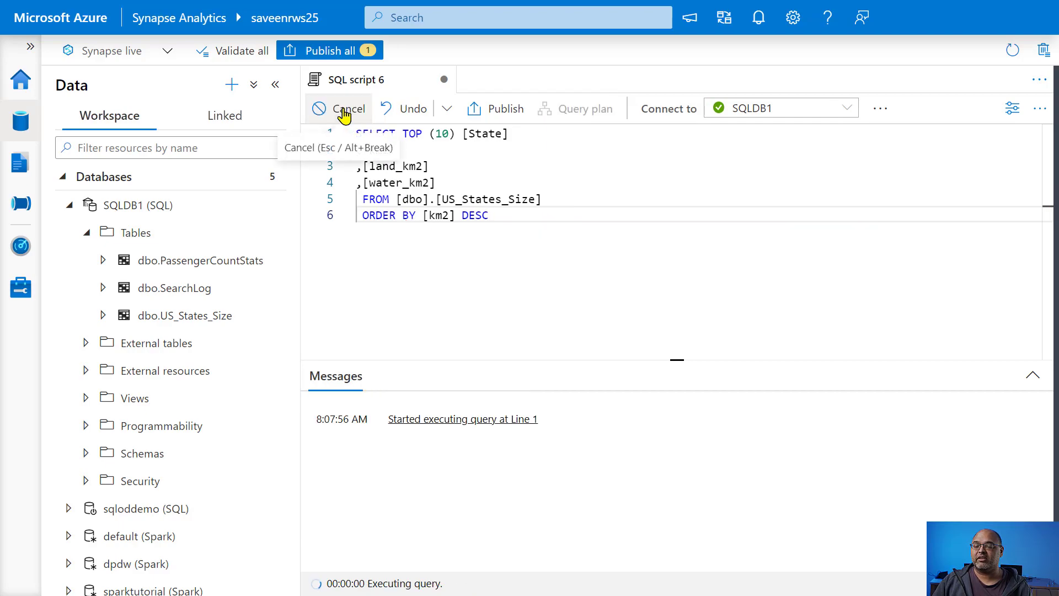
Enlarge the results area, filter the result rows by "1" and clear the filter
drag(679, 361, 678, 139)
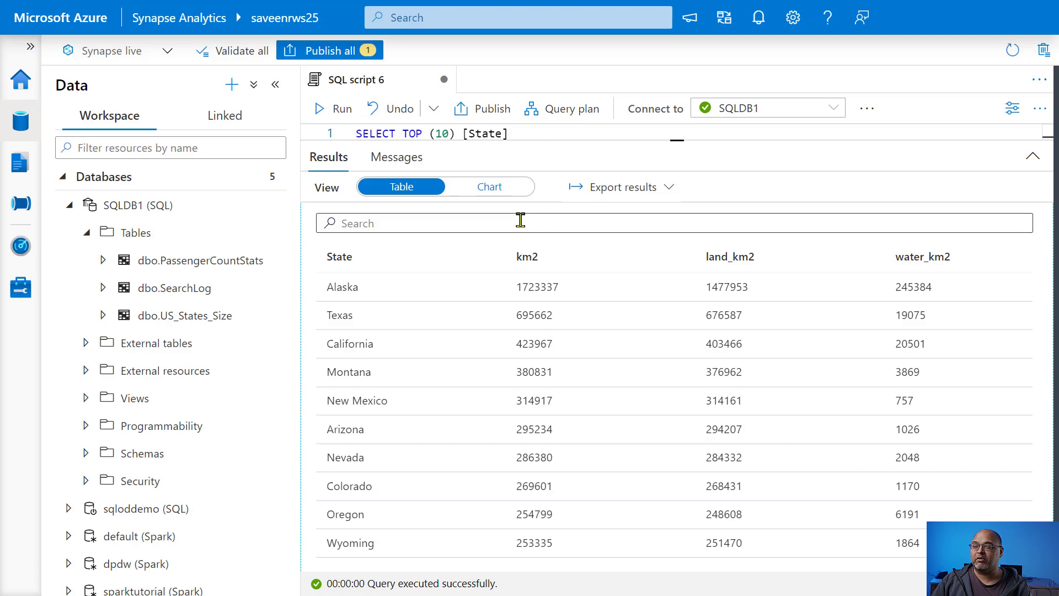
click(468, 223)
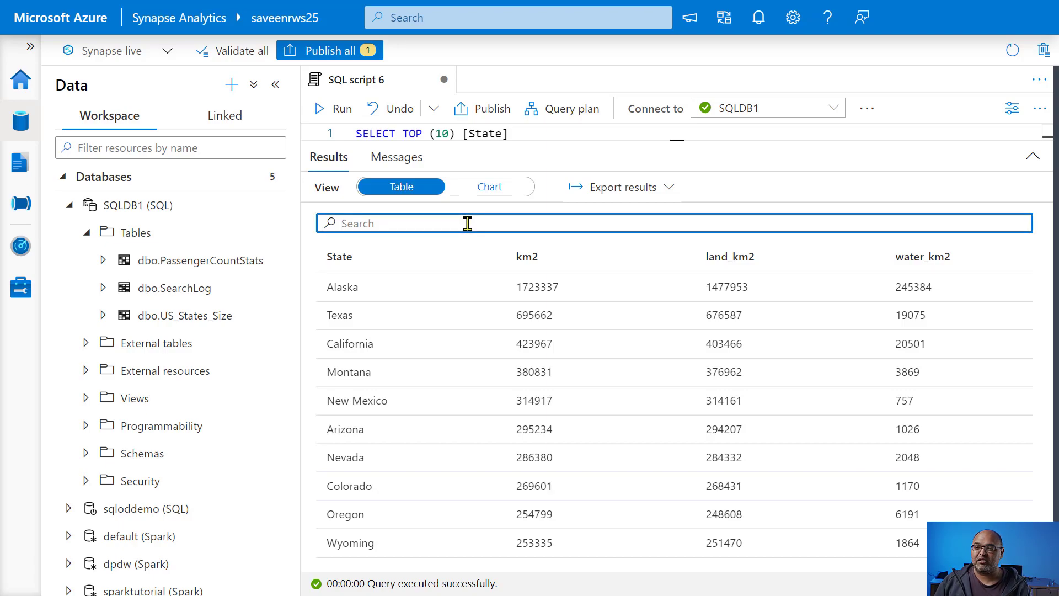
text(1)
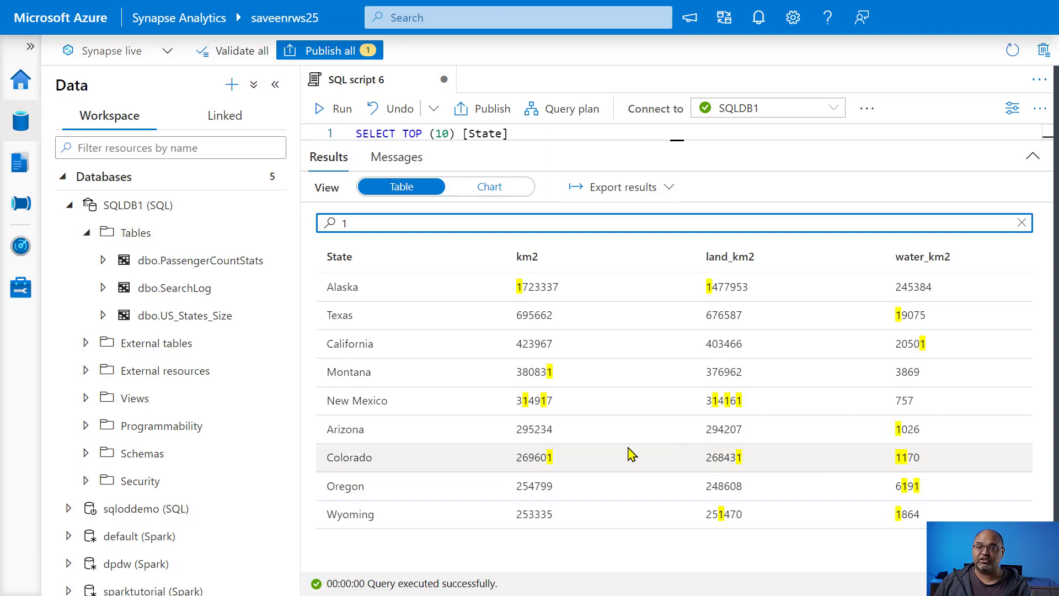
double_click(383, 225)
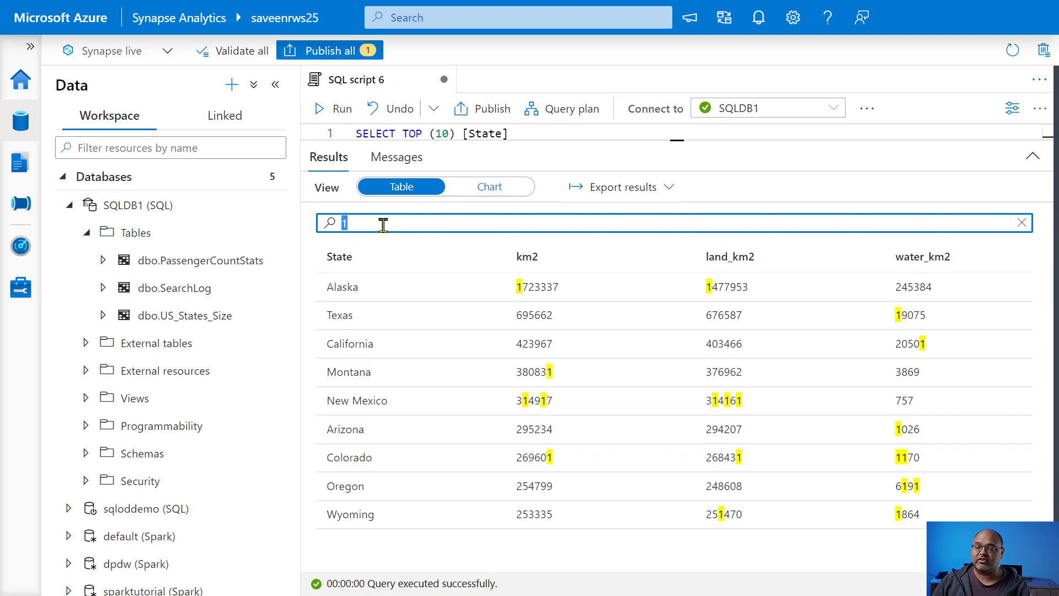
key(BackSpace)
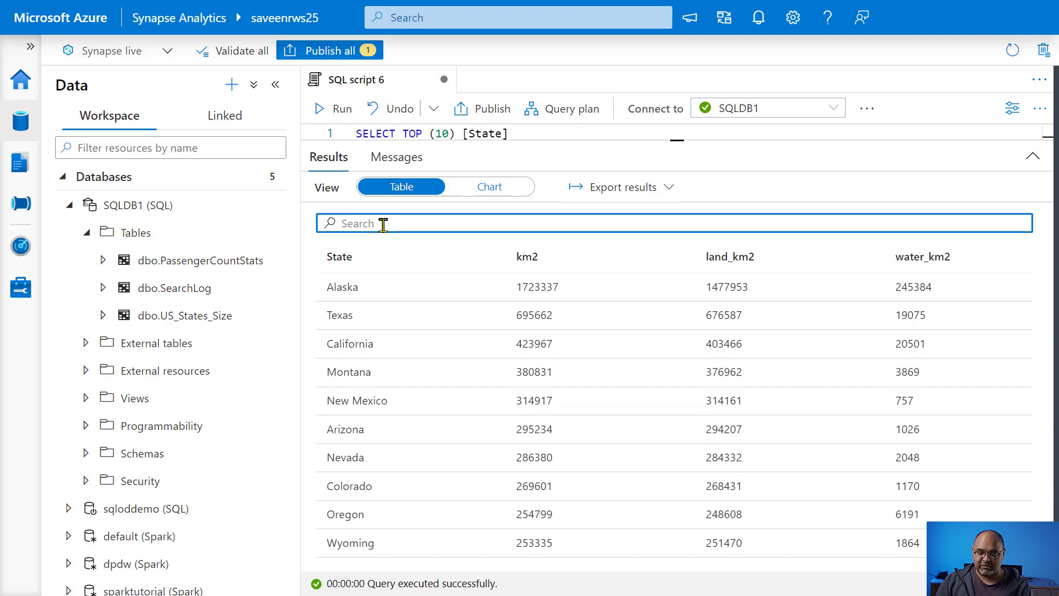
Filter the result rows by "te" and clear the search text
text(t)
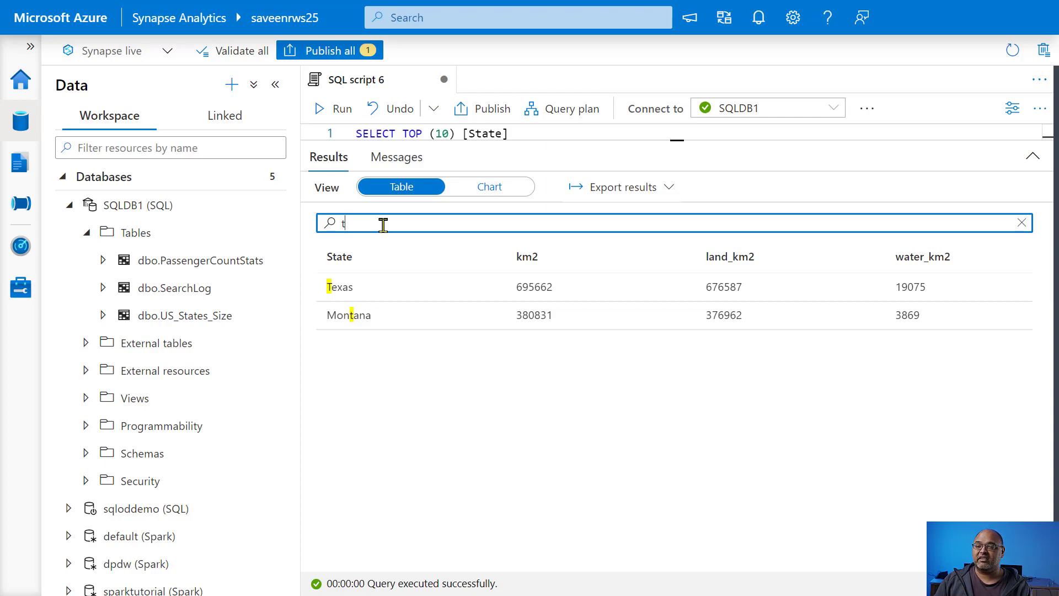
text(e)
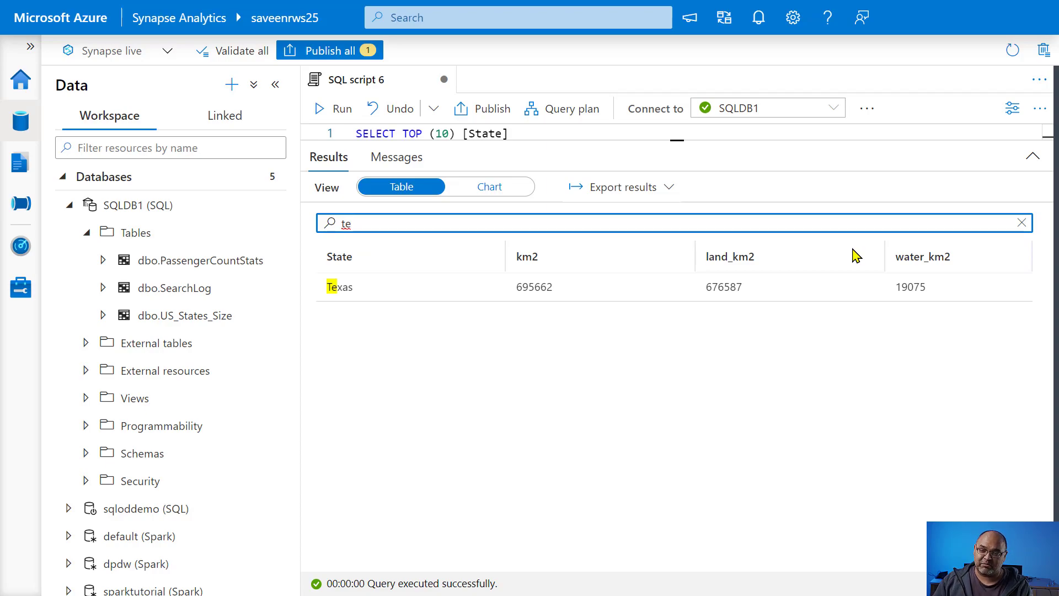
click(1021, 222)
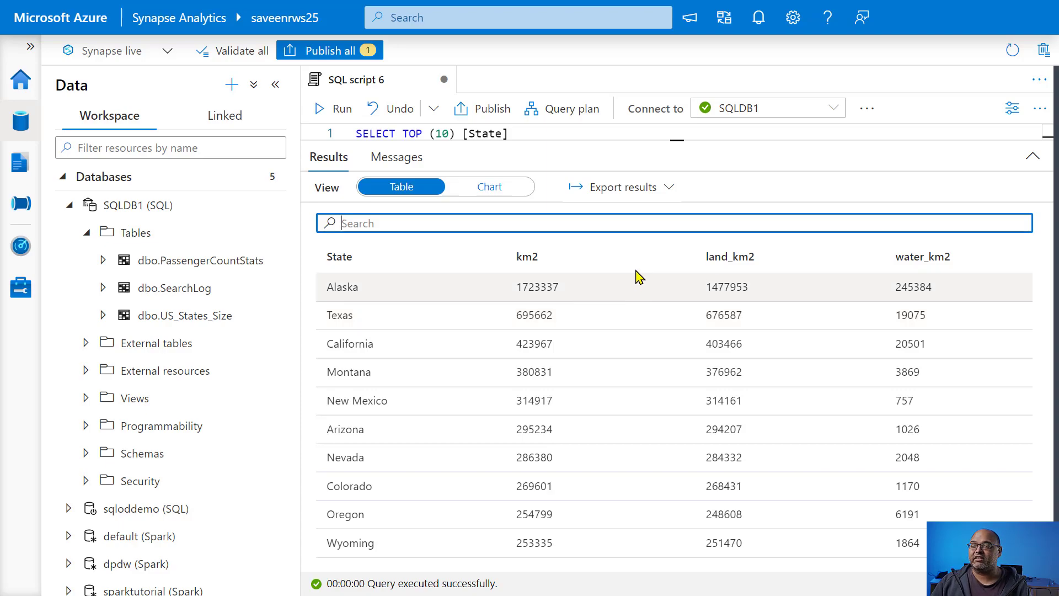
Export the query results as a CSV file and dismiss the download notification
click(656, 194)
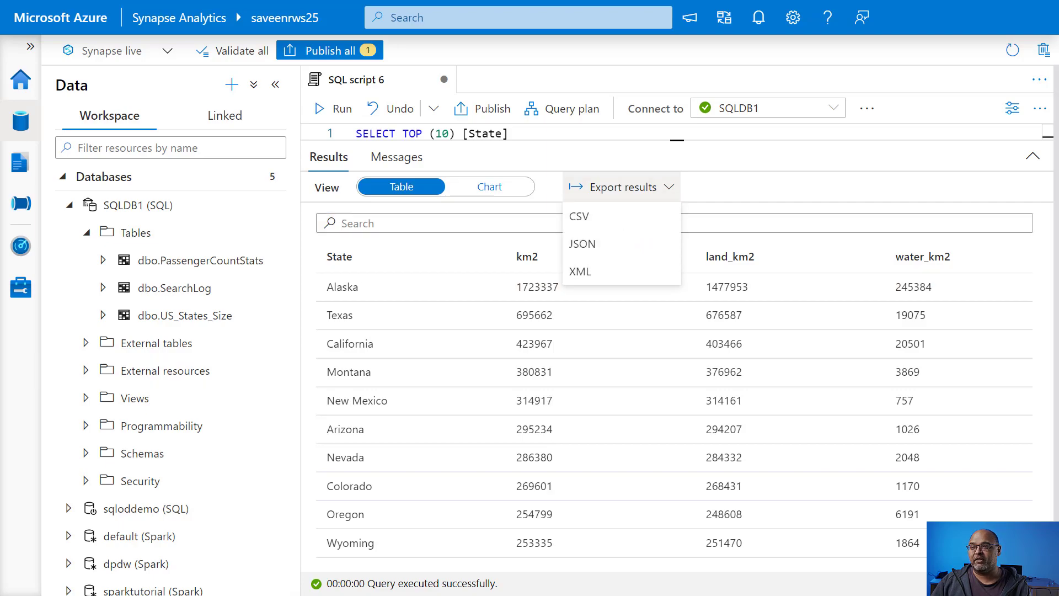
click(620, 223)
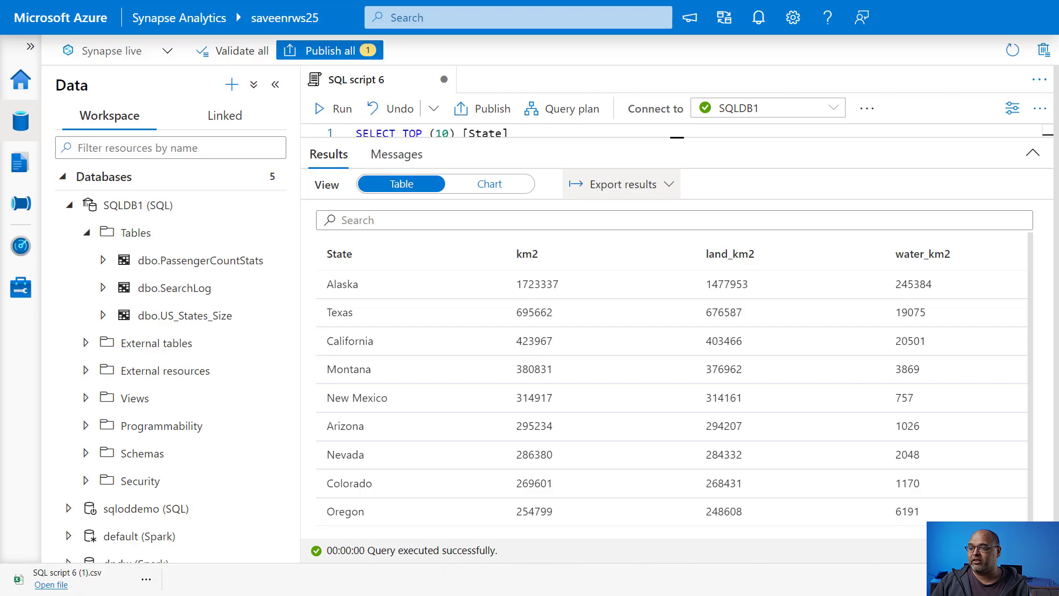
click(1048, 578)
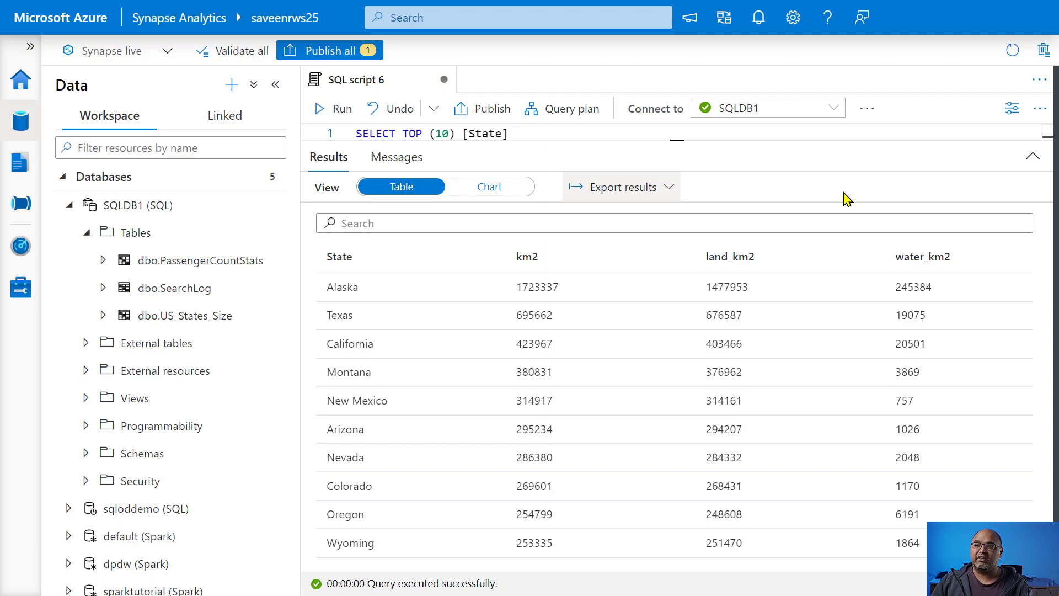
Display the query results as a chart with State as the category column
click(505, 197)
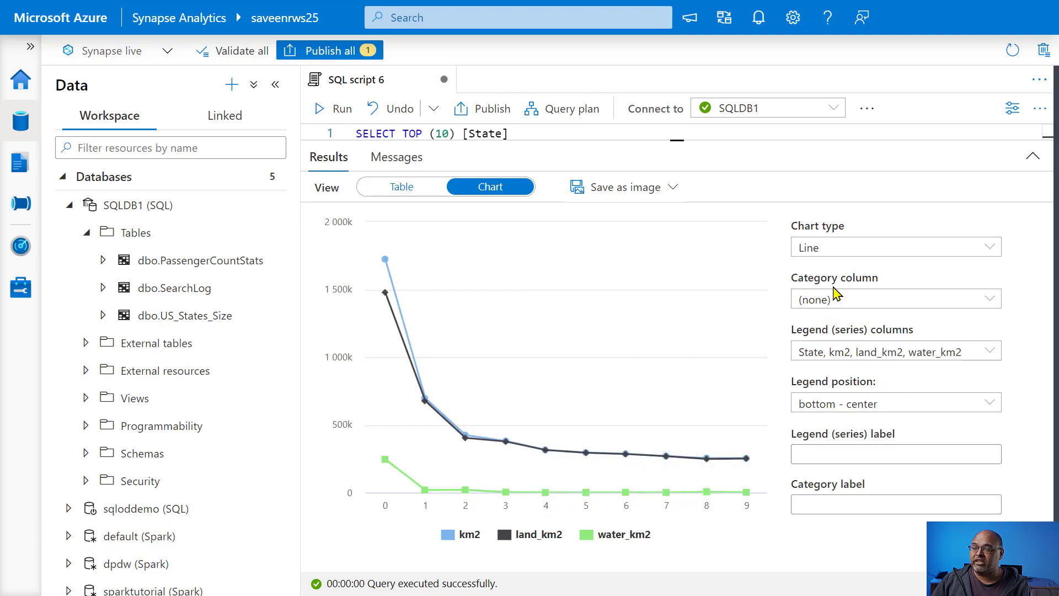
click(984, 302)
click(832, 353)
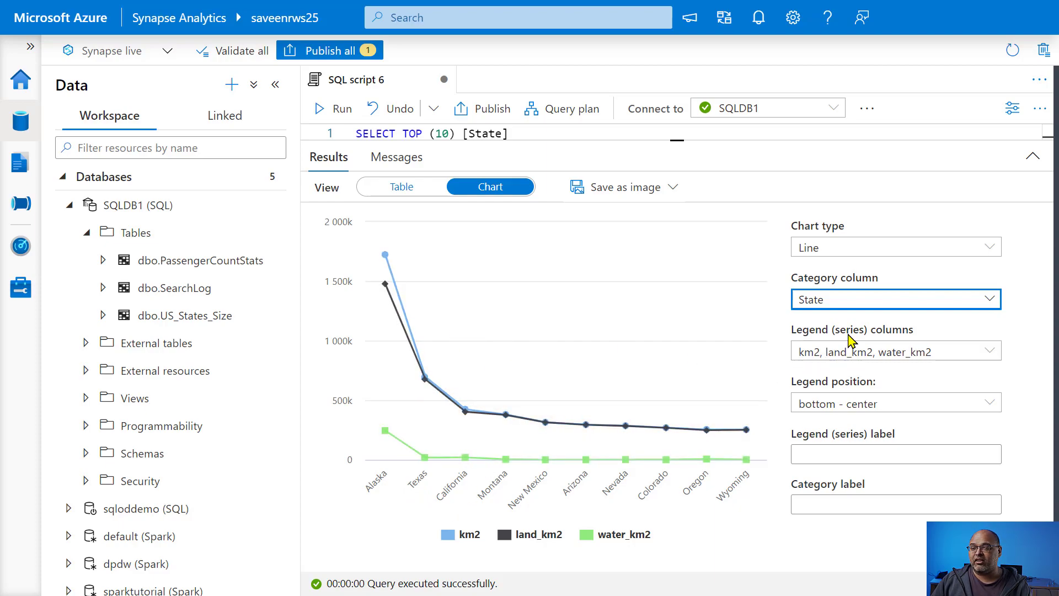
Remove land_km2 from the chart's legend (series) columns, keeping km2 and water_km2
click(991, 353)
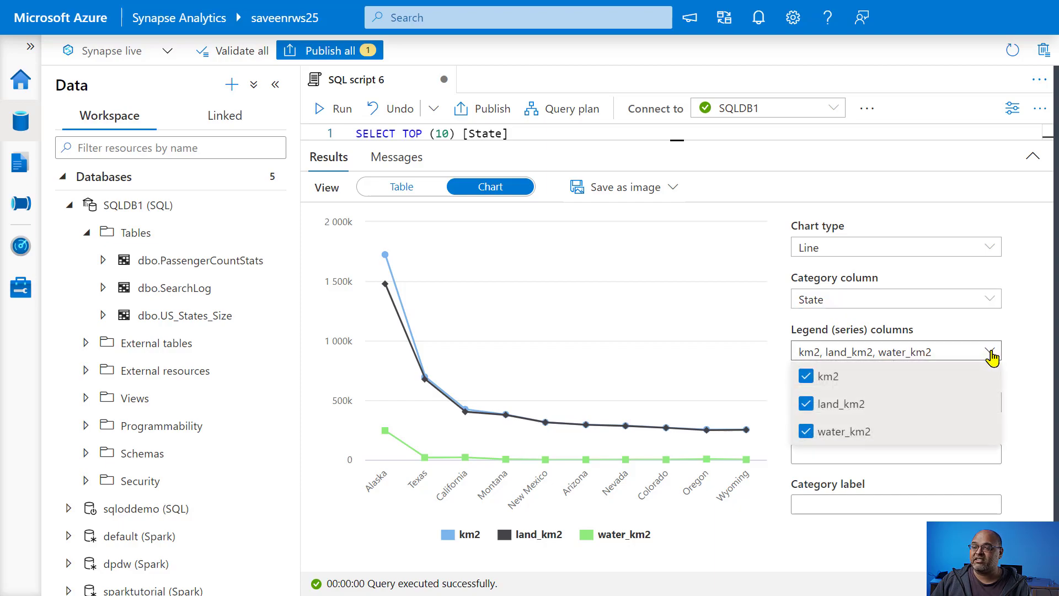
click(806, 406)
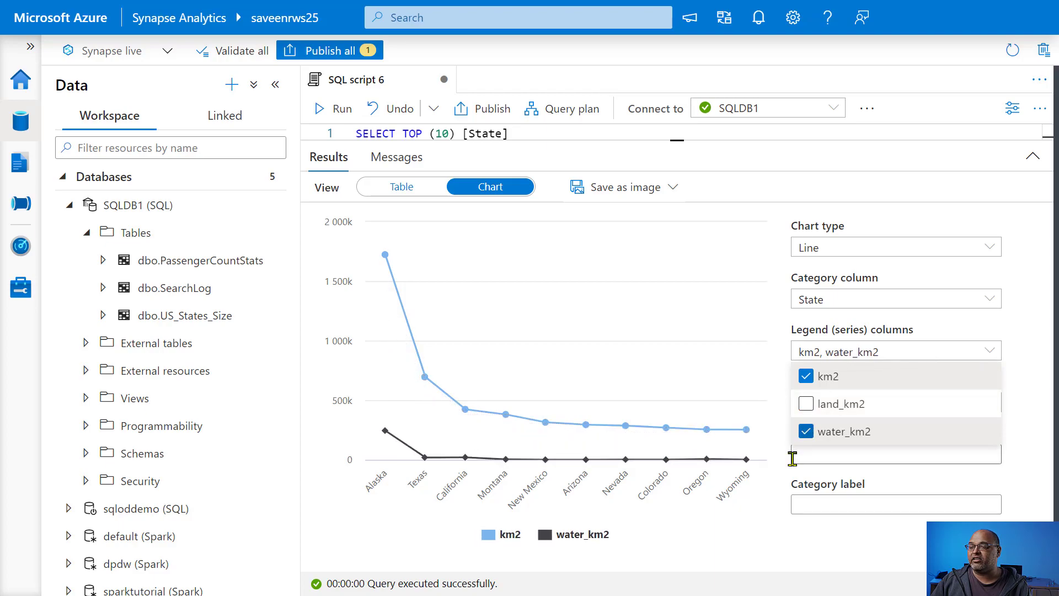
click(767, 540)
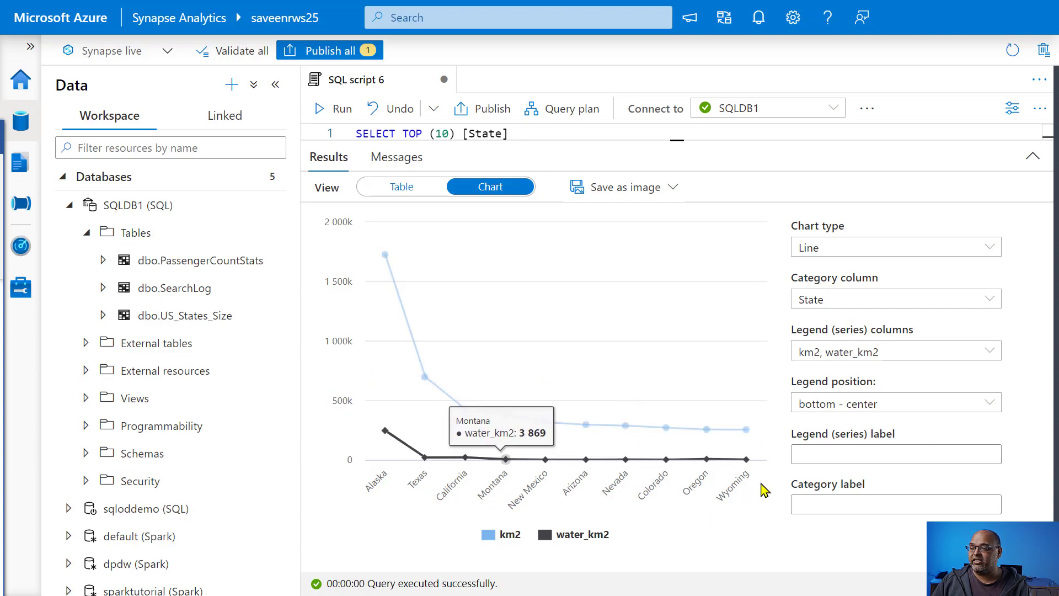
Set the chart's legend (series) label to "Area" and its category label to "State"
click(870, 454)
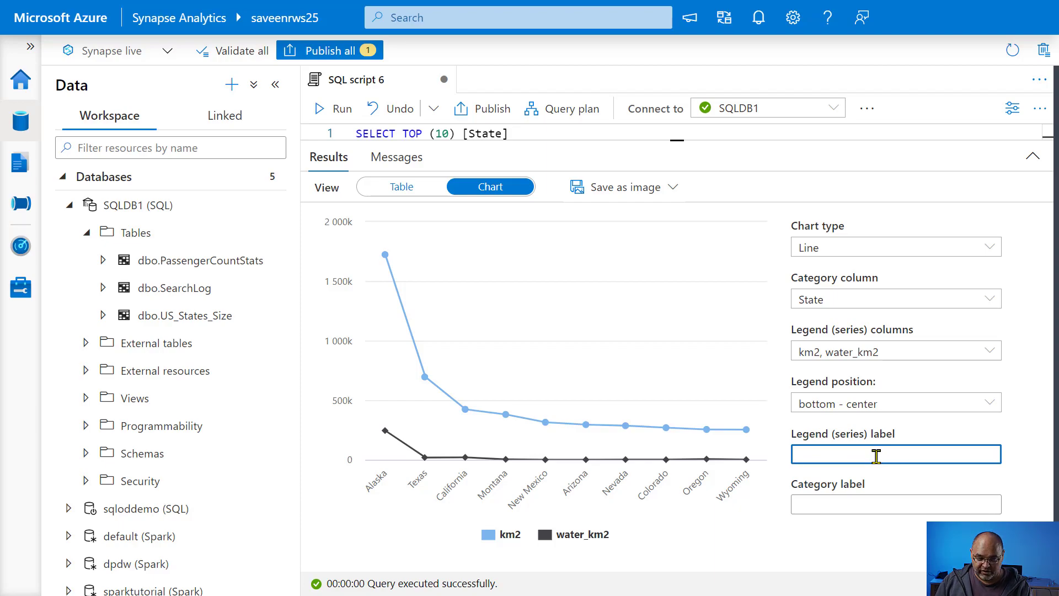
text(Ar)
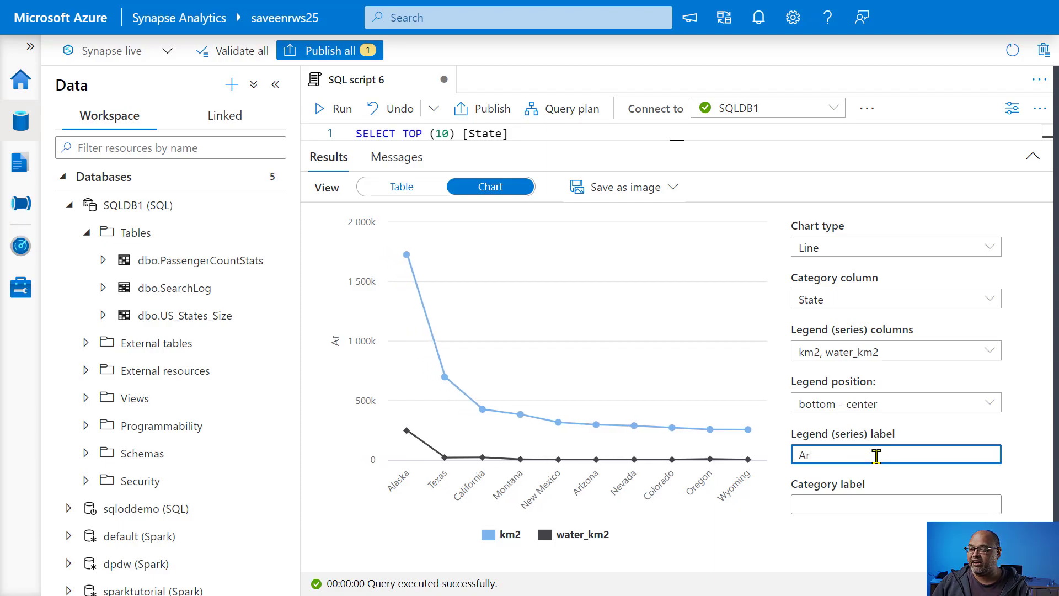
text(r)
key(BackSpace)
text(ea)
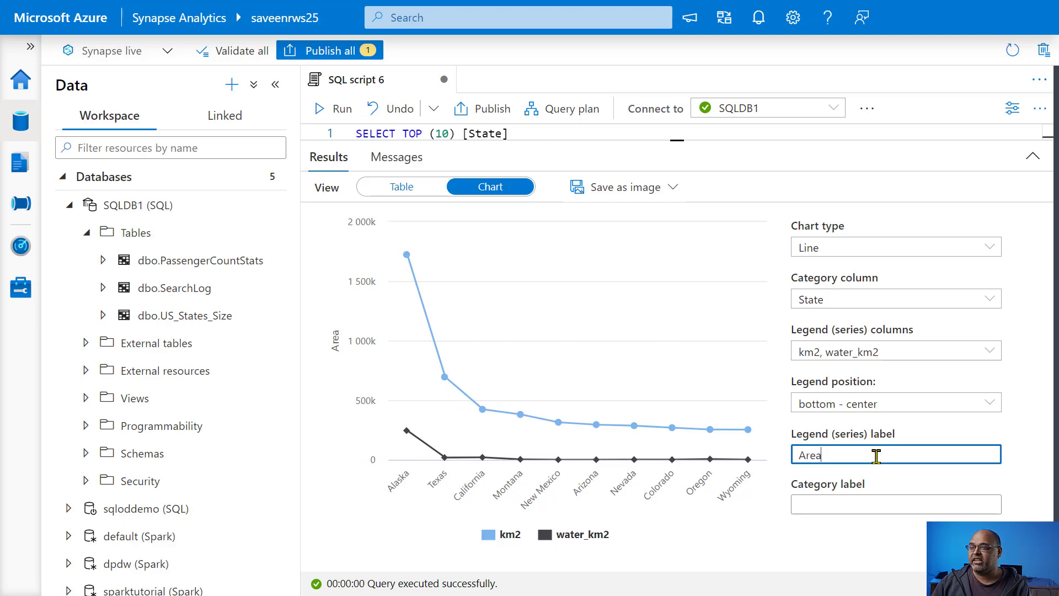
mouse_move(356, 372)
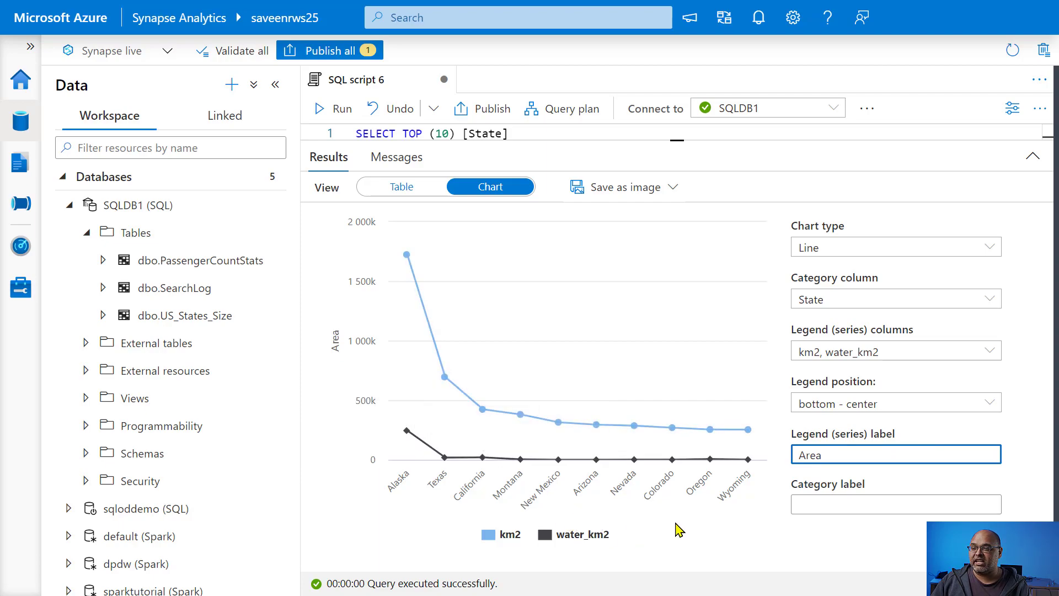
click(852, 505)
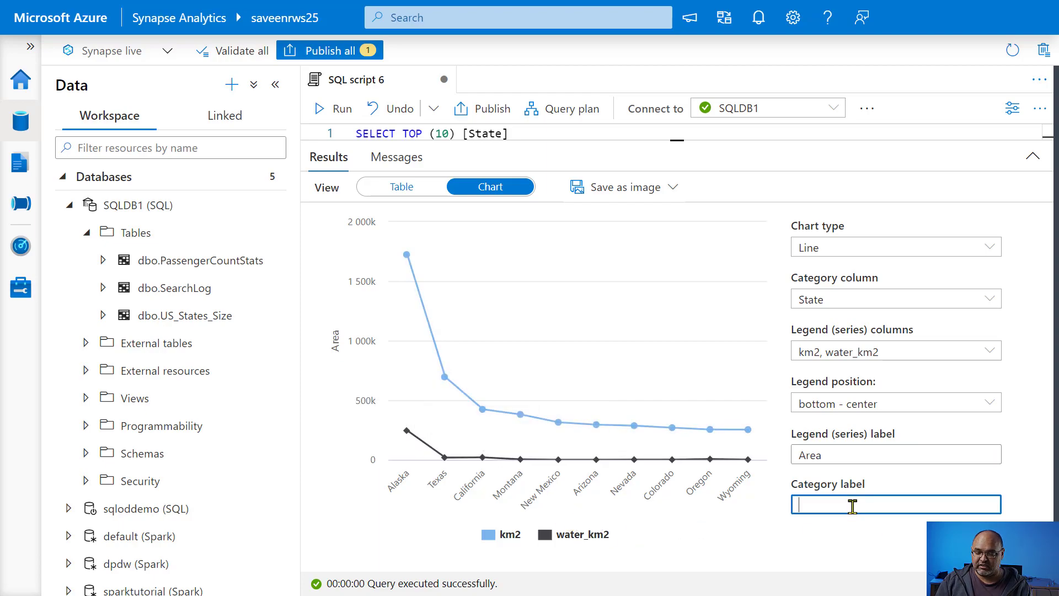
text(State)
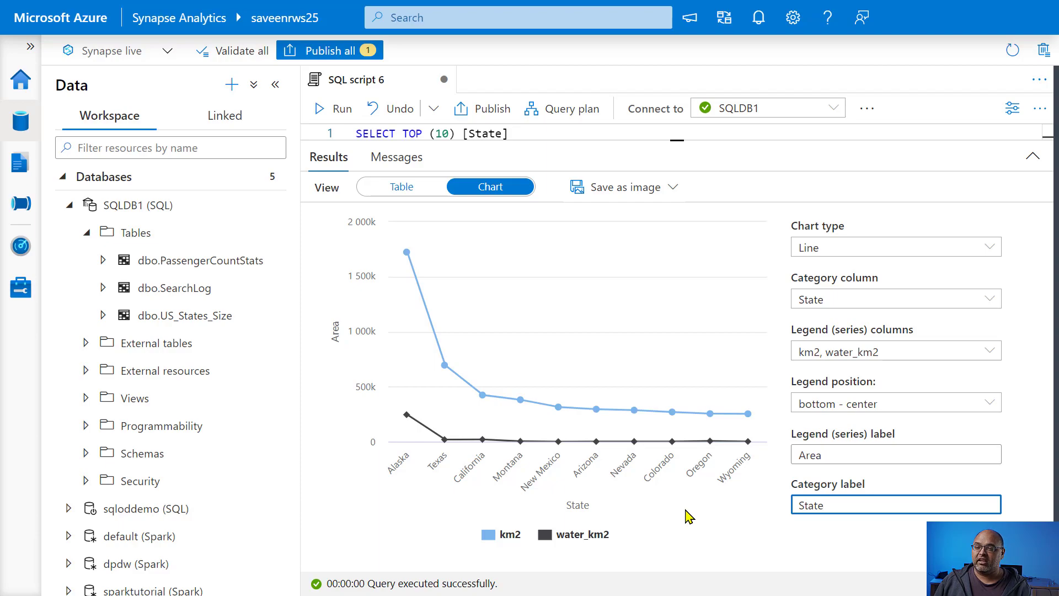
Try the Bar, Column and Area chart types and set the chart back to Bar
click(909, 249)
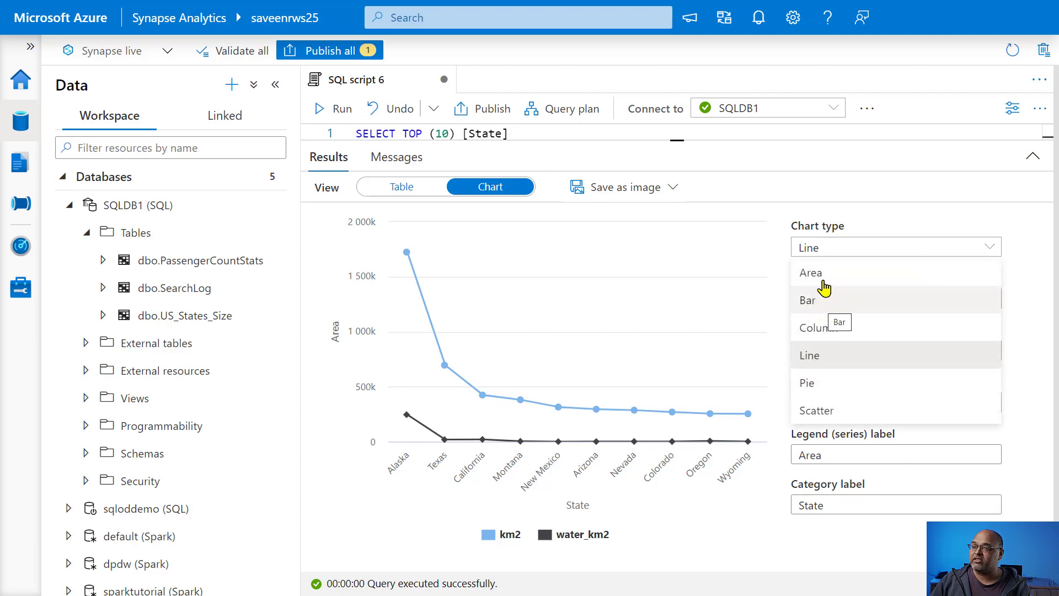
click(821, 302)
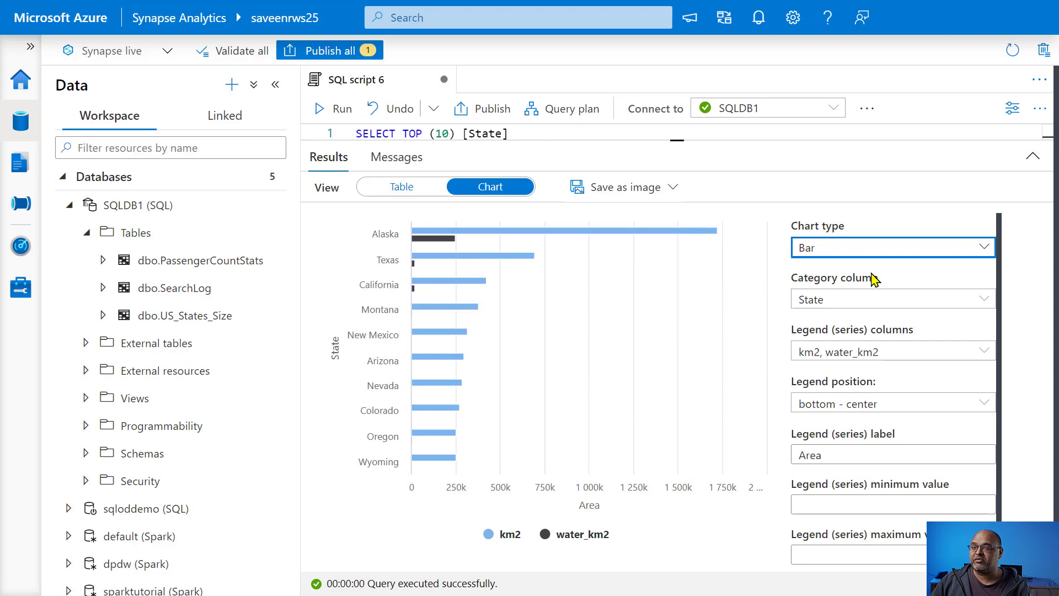
click(867, 249)
click(841, 324)
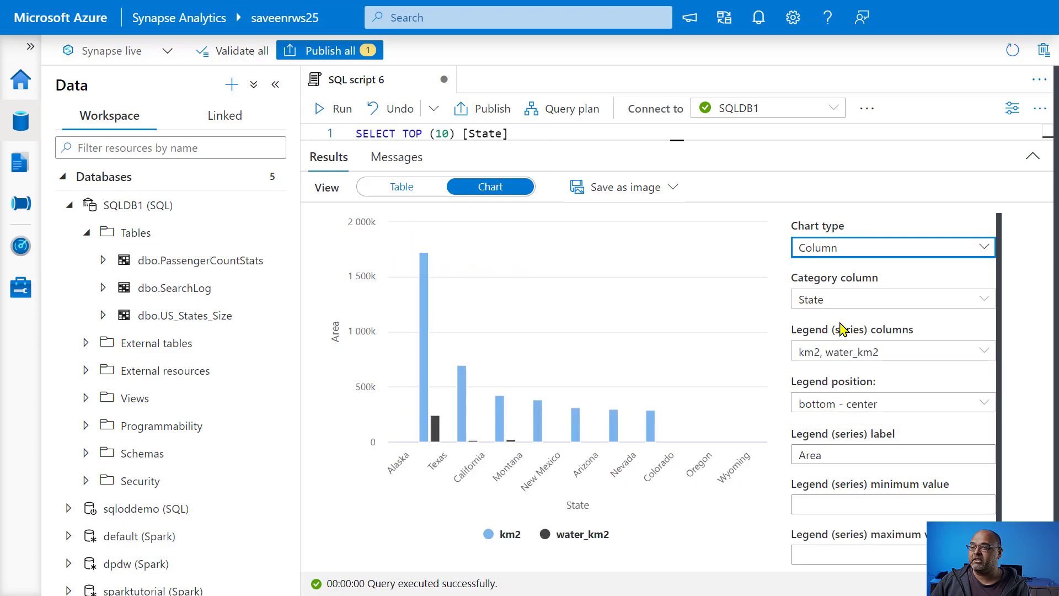
click(856, 259)
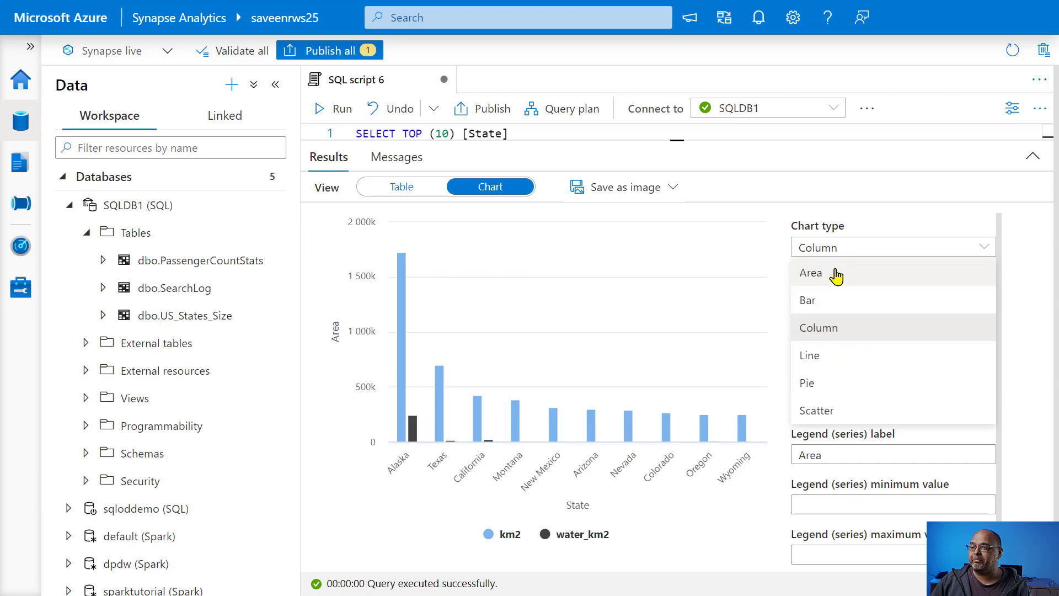
click(836, 275)
click(842, 249)
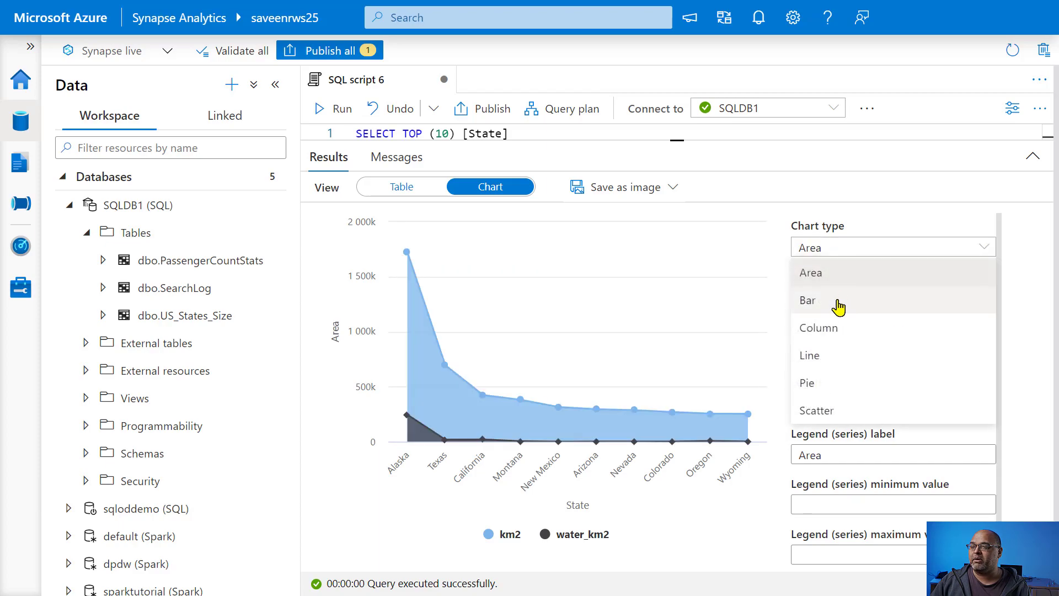
click(837, 305)
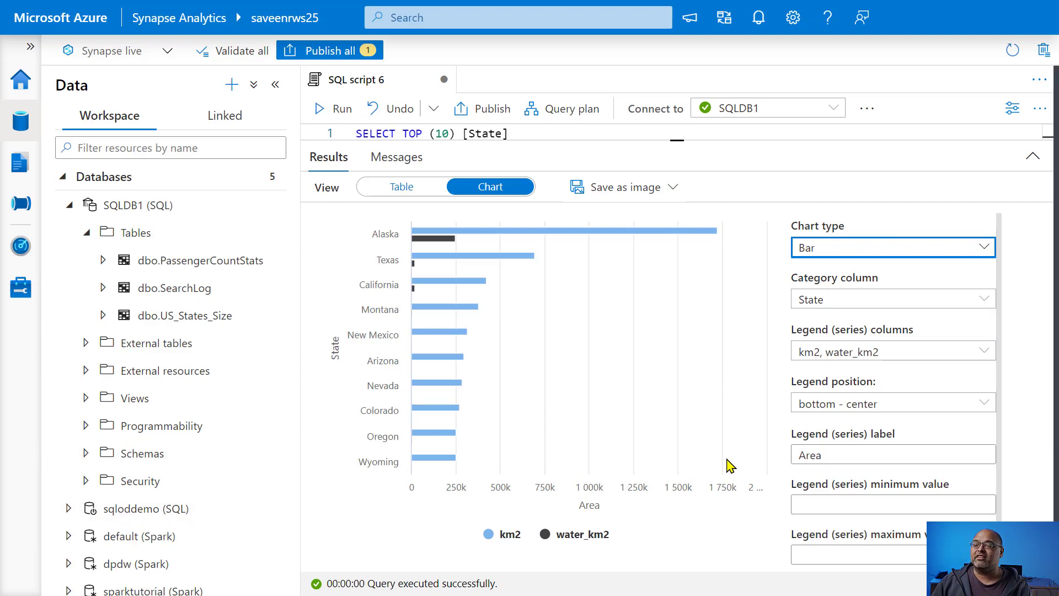
Open the image format choices for saving the bar chart
click(660, 192)
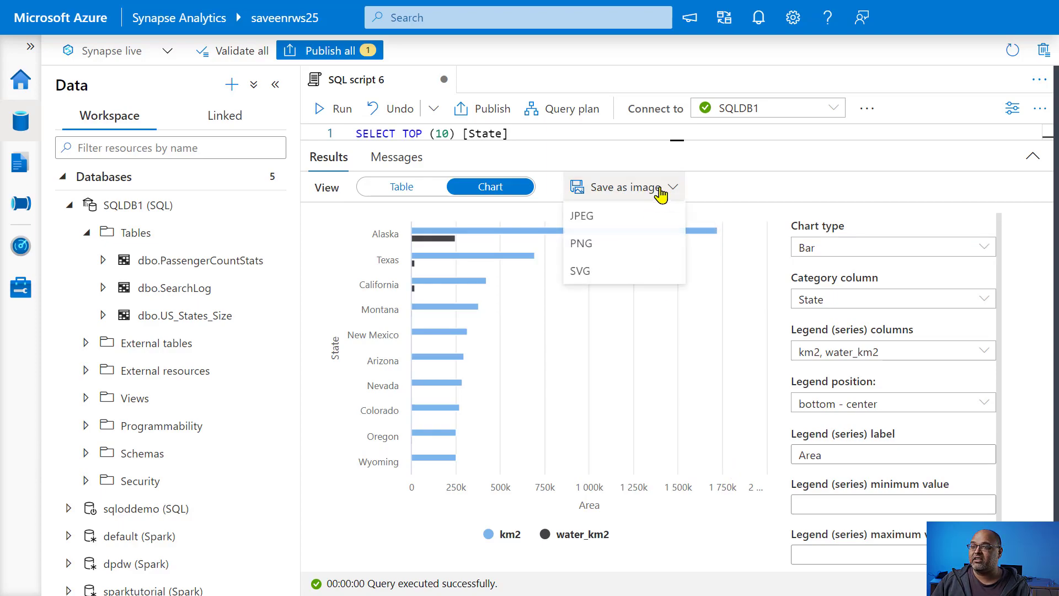